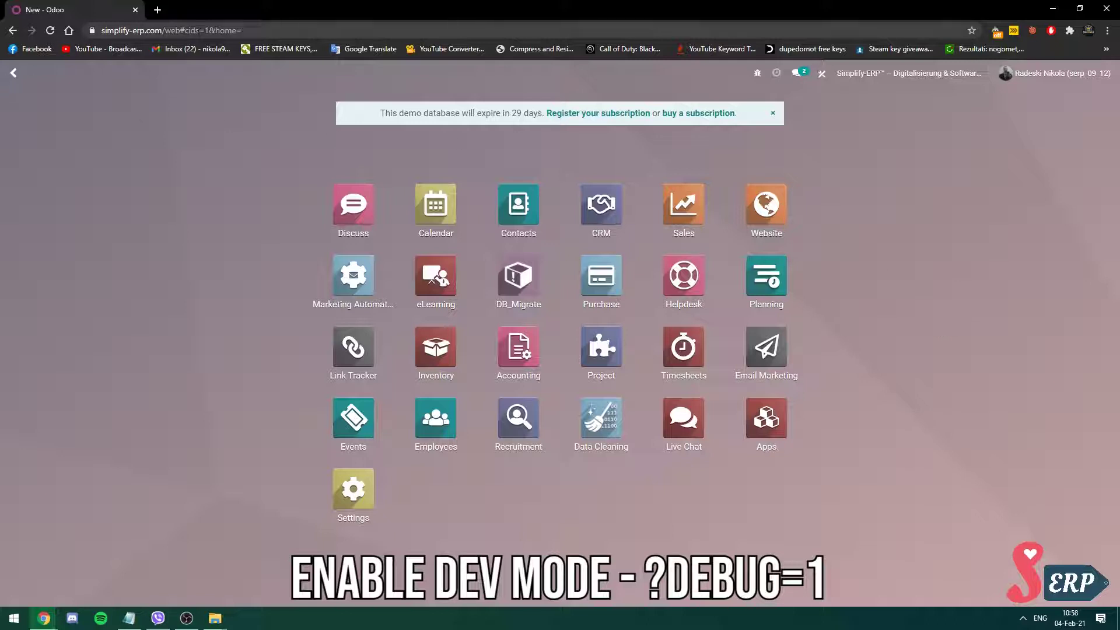
Reload Odoo with ?debug=1 added to the URL to enable developer mode
{"action": "left_click", "coordinate": [185, 31]}
{"action": "type", "text": "?"}
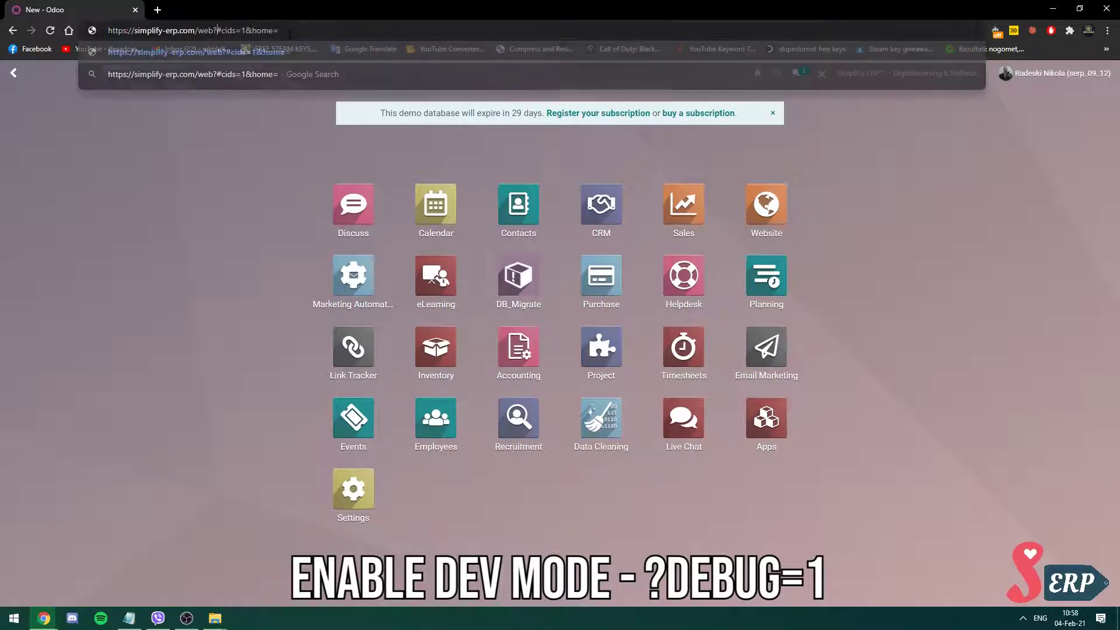
{"action": "type", "text": "debug"}
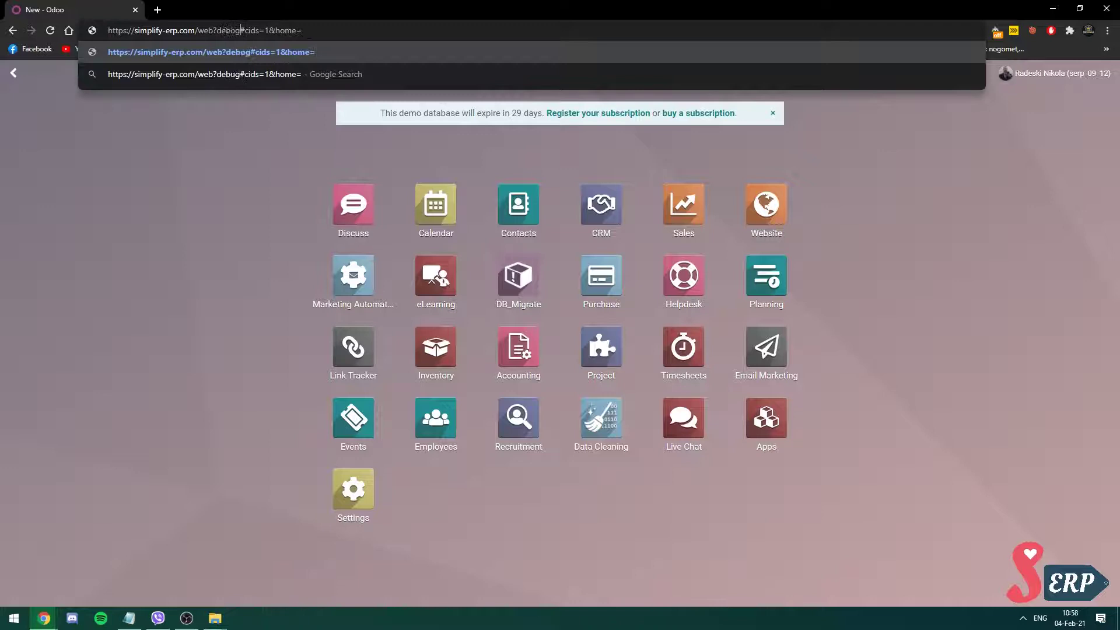
{"action": "type", "text": "=1"}
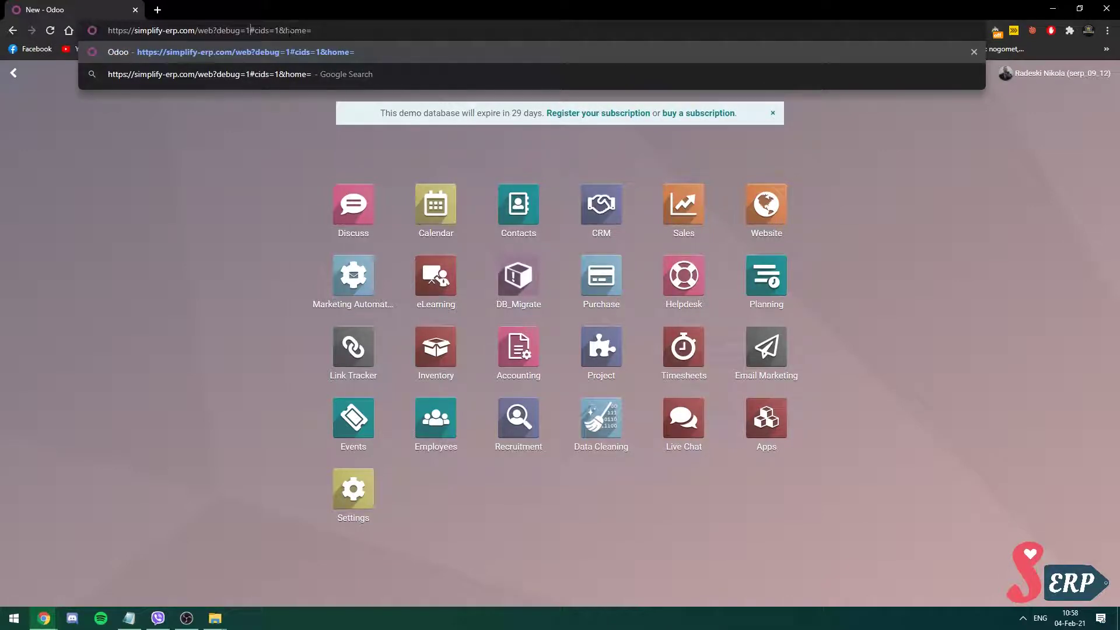
{"action": "key", "text": "Return"}
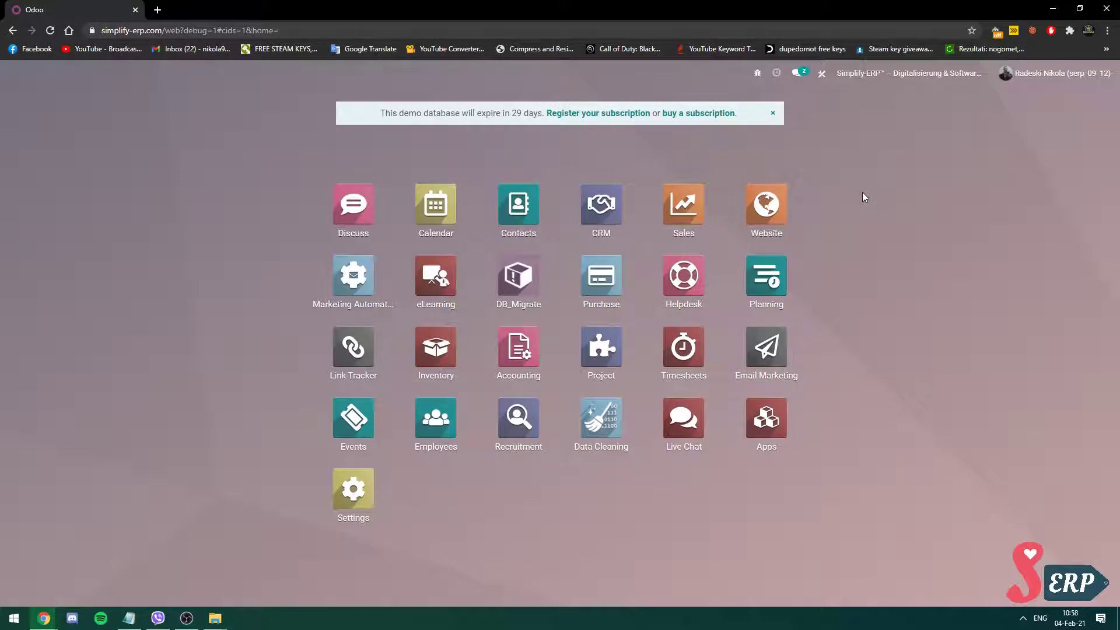
{"action": "type", "text": "Websit"}
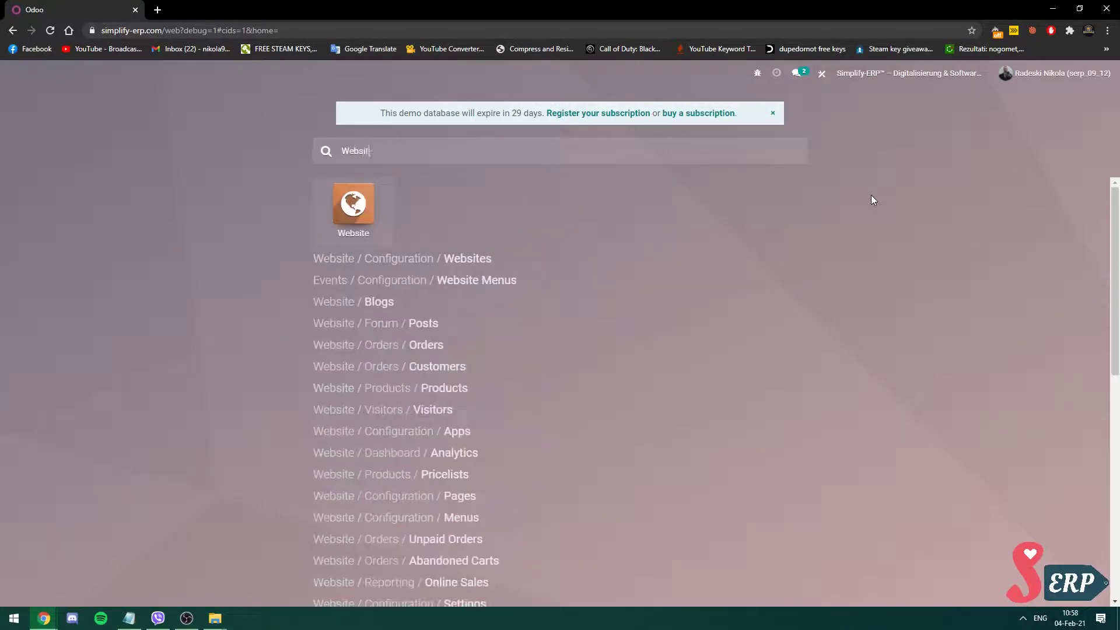
{"action": "type", "text": "es"}
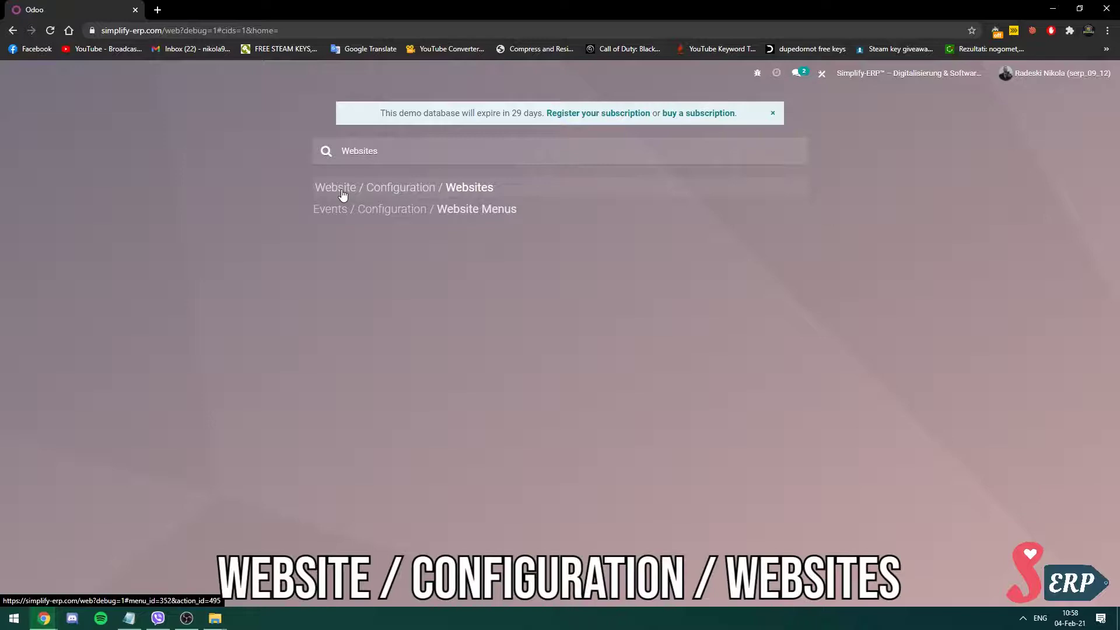
Open Website / Configuration / Websites from the home menu search
{"action": "left_click", "coordinate": [423, 198]}
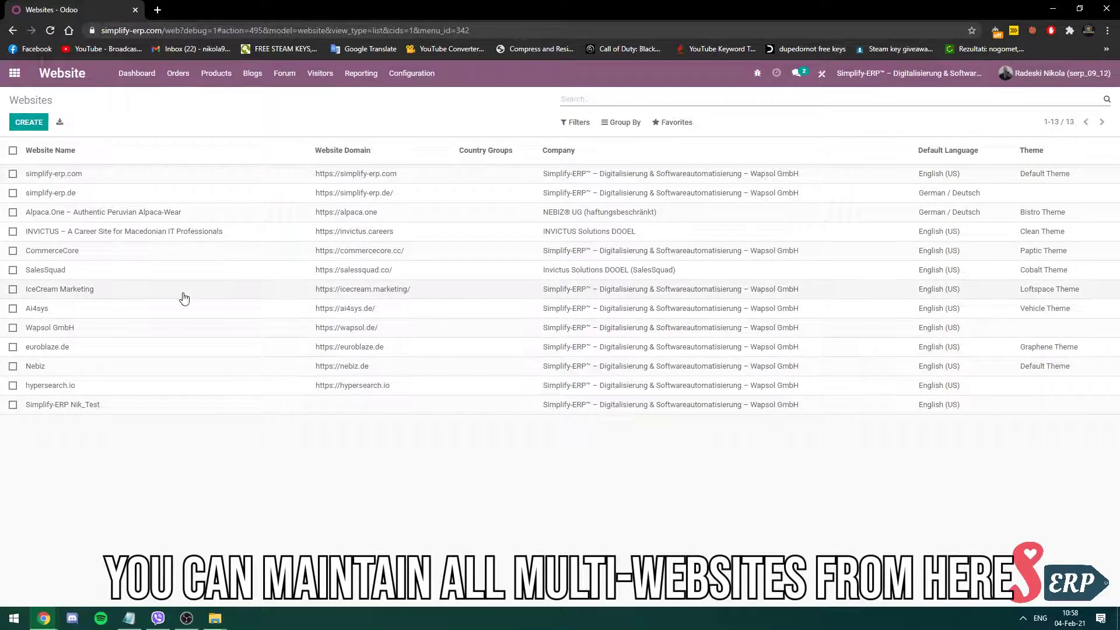
Create a new website record named Nik_Test_Simplify and save it
{"action": "left_click", "coordinate": [29, 123]}
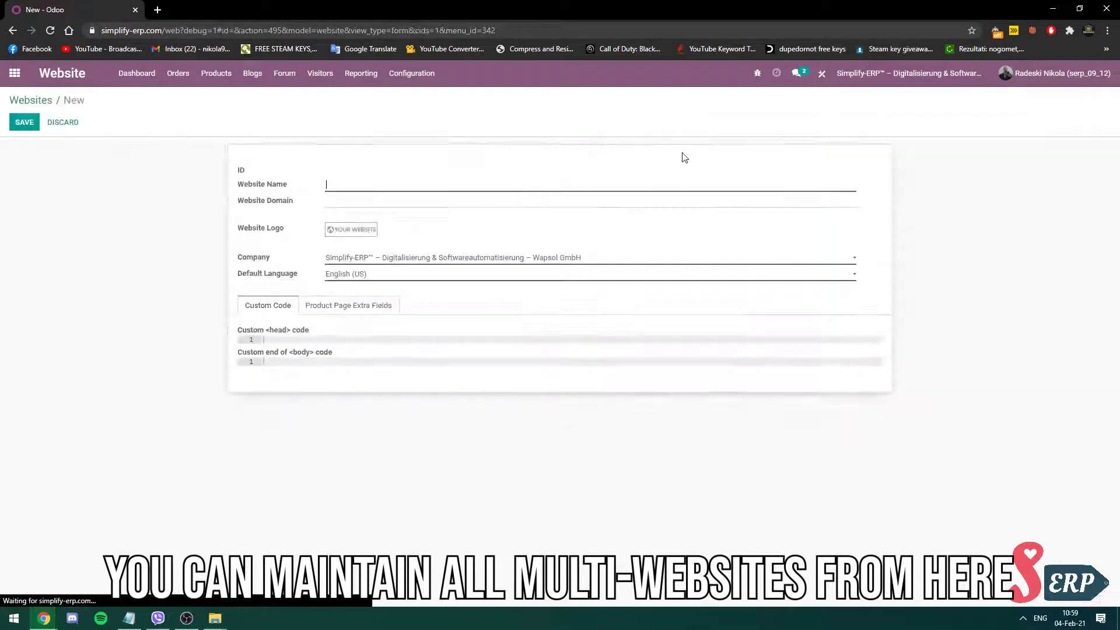
{"action": "type", "text": "N"}
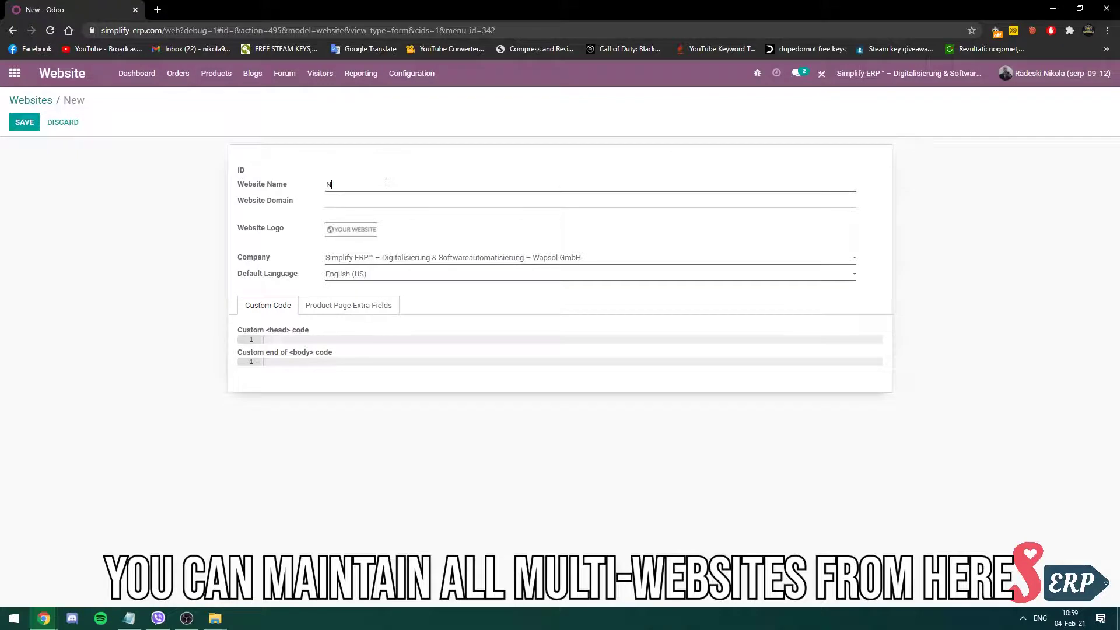
{"action": "type", "text": "ik_Test_Simp"}
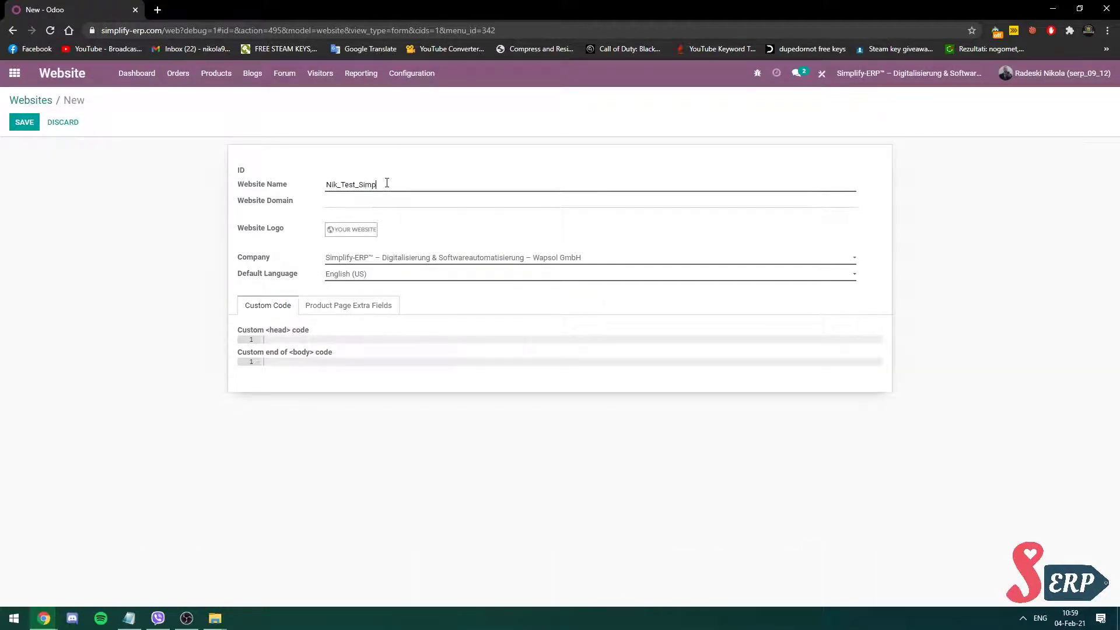
{"action": "type", "text": "lify"}
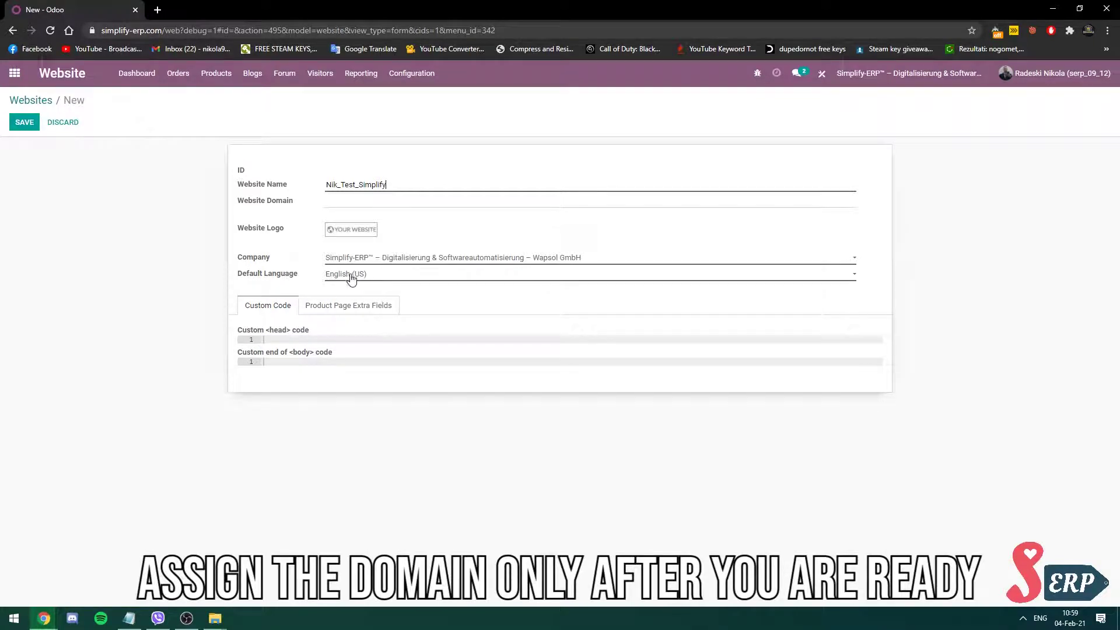
{"action": "left_click", "coordinate": [29, 127]}
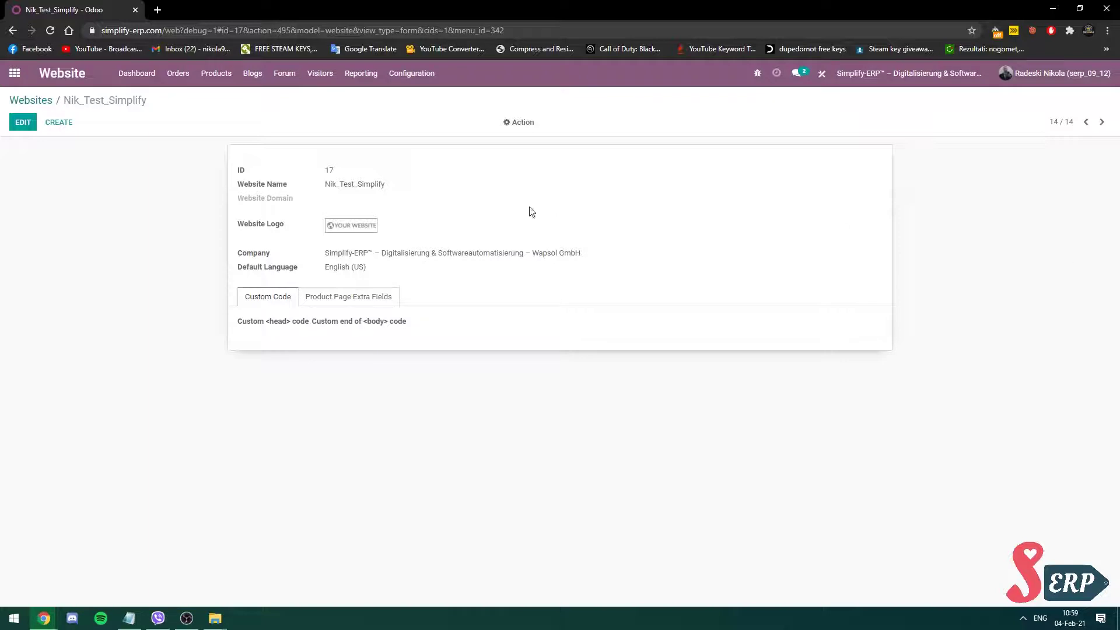
{"action": "left_click", "coordinate": [20, 125]}
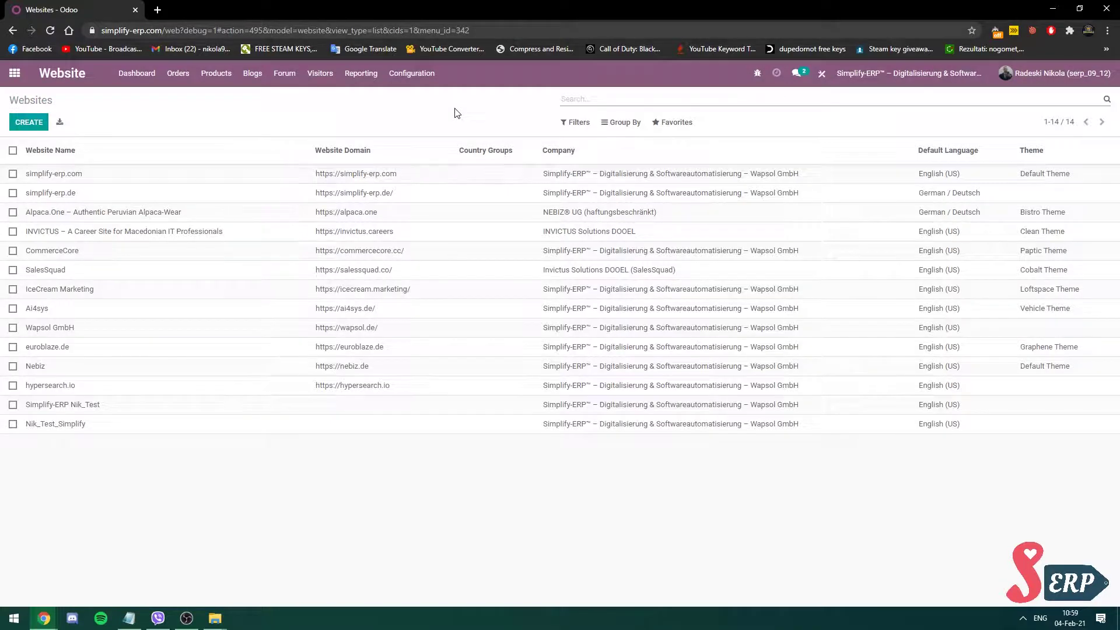
Choose Monglia from the Pick a Theme grid and install it on the website
{"action": "left_click", "coordinate": [412, 73]}
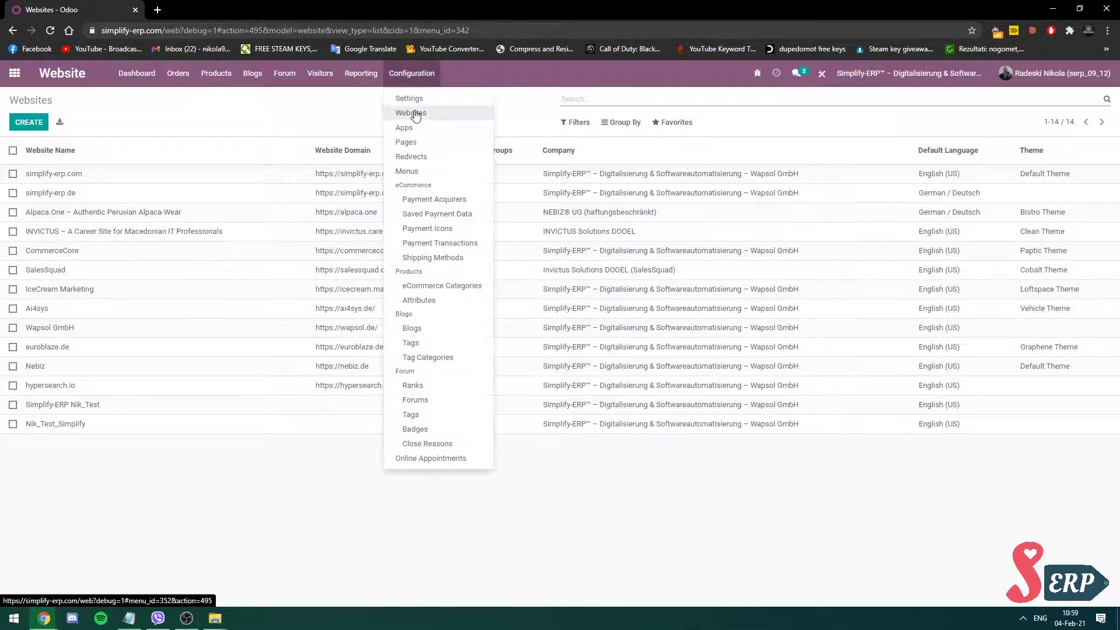
{"action": "left_click", "coordinate": [414, 112]}
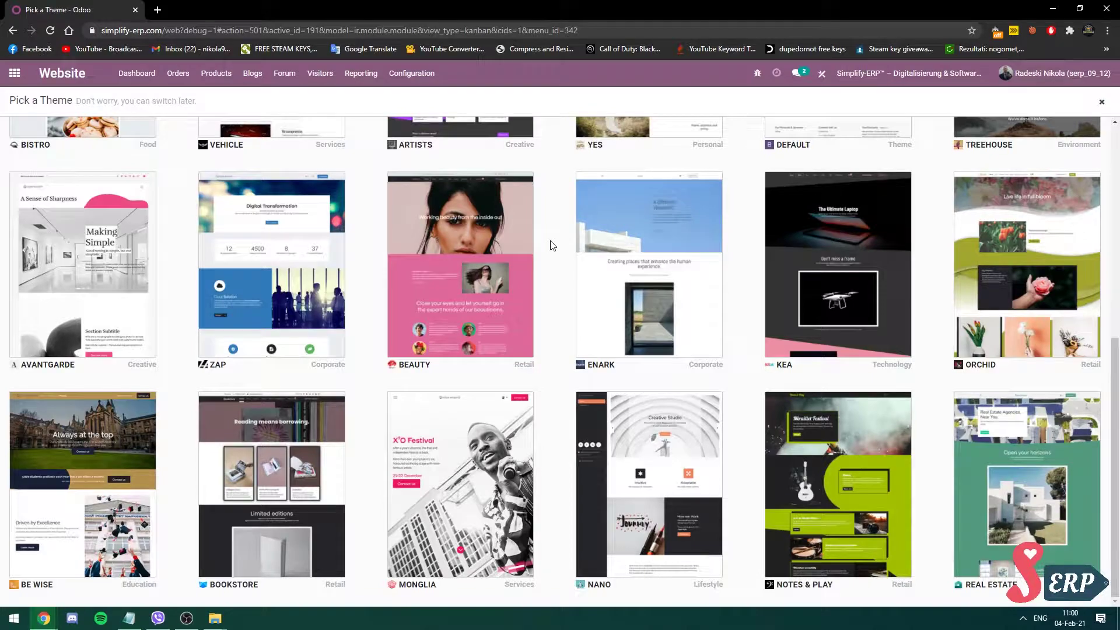
{"action": "scroll", "coordinate": [550, 245], "scroll_direction": "up", "scroll_amount": 3}
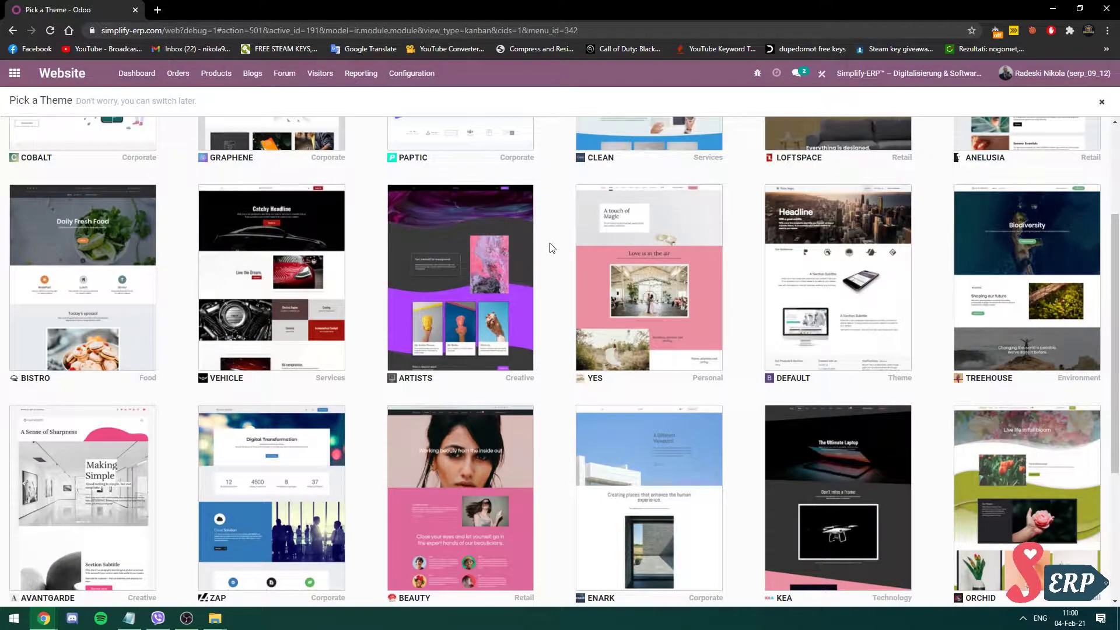
{"action": "scroll", "coordinate": [550, 246], "scroll_direction": "down", "scroll_amount": 3}
{"action": "mouse_move", "coordinate": [461, 480]}
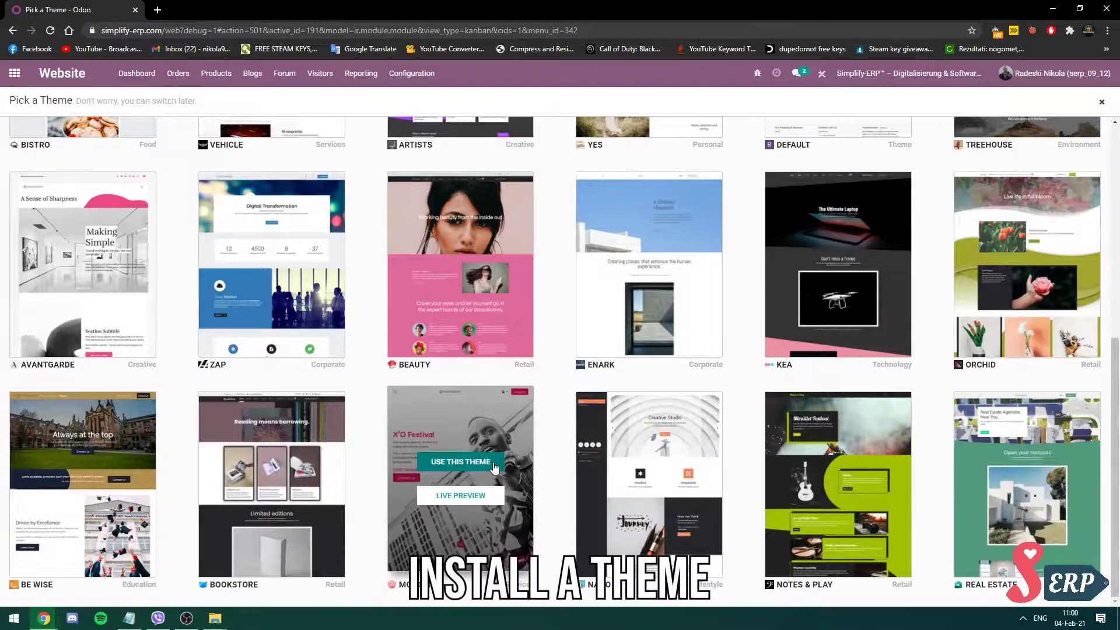
{"action": "left_click", "coordinate": [492, 463]}
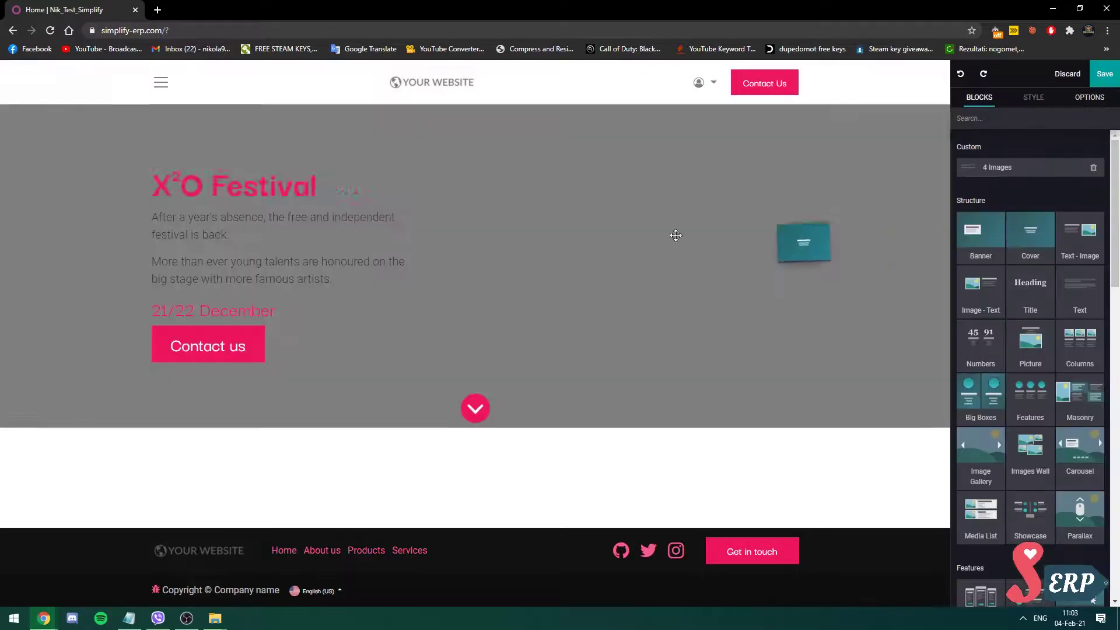
Drag Banner, Text - Image, Text, Title and Picture blocks onto the homepage in sequence
{"action": "left_click_drag", "start_coordinate": [981, 232], "coordinate": [679, 248]}
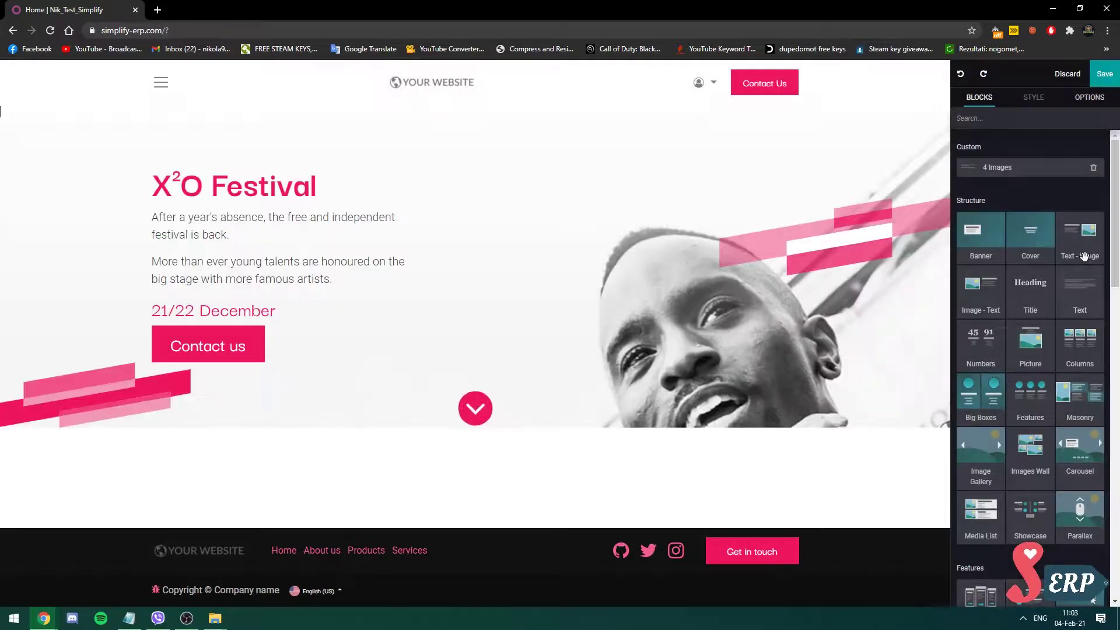
{"action": "left_click_drag", "start_coordinate": [1079, 234], "coordinate": [763, 487]}
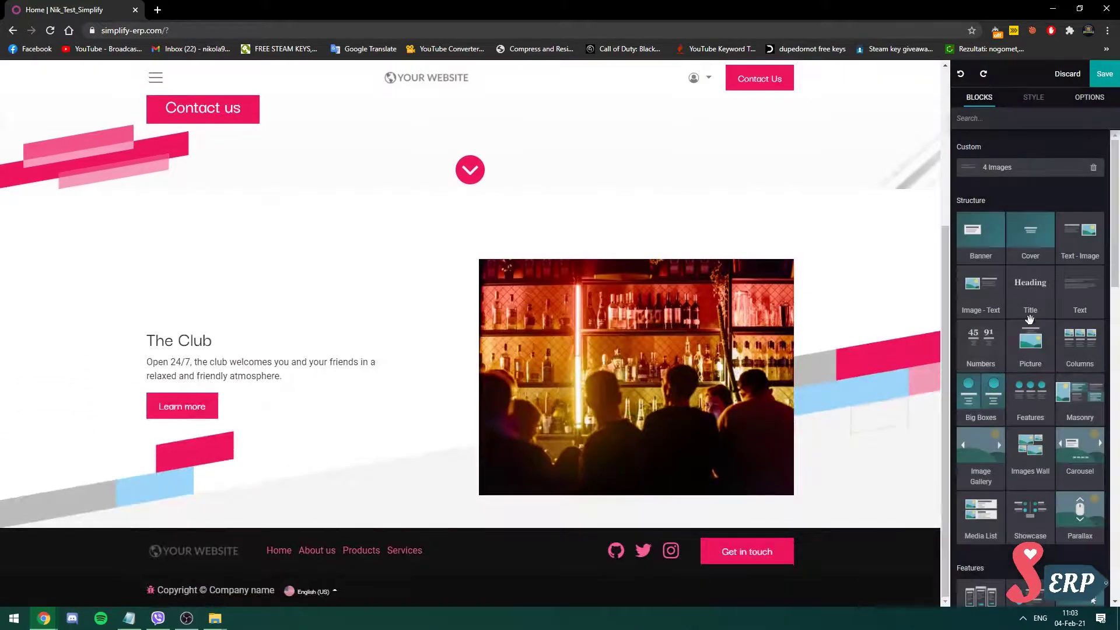
{"action": "left_click_drag", "start_coordinate": [1079, 298], "coordinate": [690, 521]}
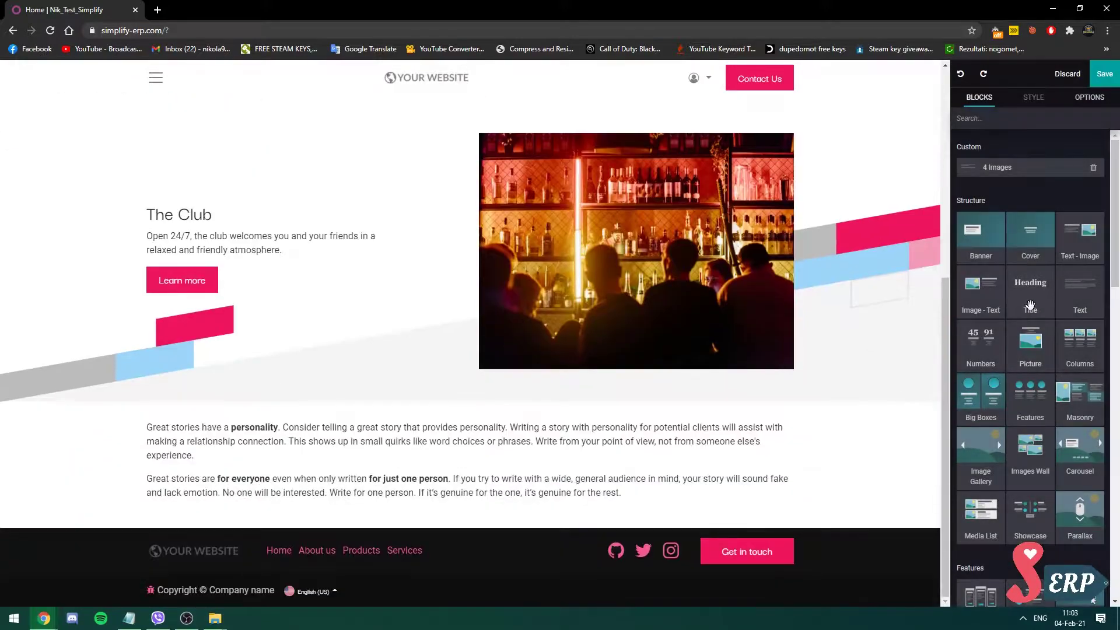
{"action": "mouse_move", "coordinate": [1030, 289]}
{"action": "left_mouse_down"}
{"action": "mouse_move", "coordinate": [674, 512]}
{"action": "mouse_move", "coordinate": [655, 495]}
{"action": "left_mouse_up"}
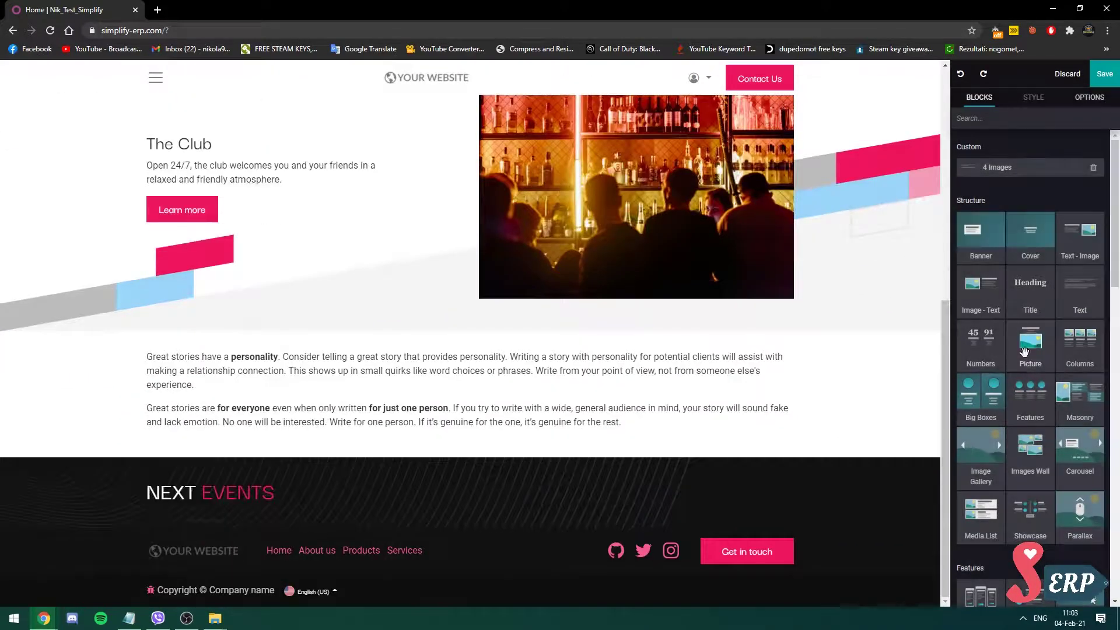
{"action": "left_click_drag", "start_coordinate": [1031, 346], "coordinate": [629, 453]}
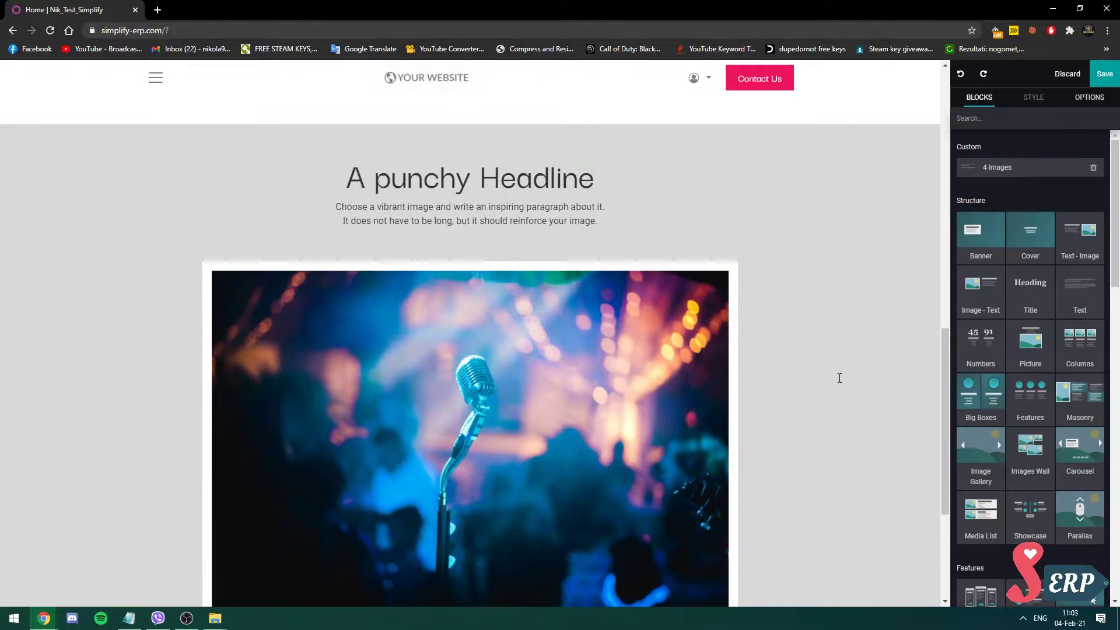